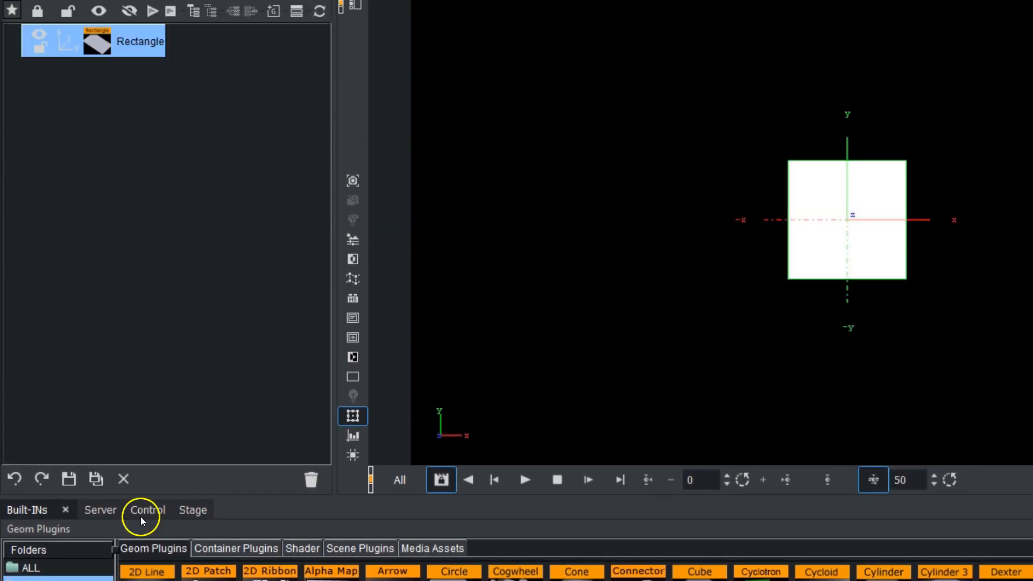
# - Add the Noise container plugin from the Global folder to the Rectangle container
pyautogui.click(250, 549)
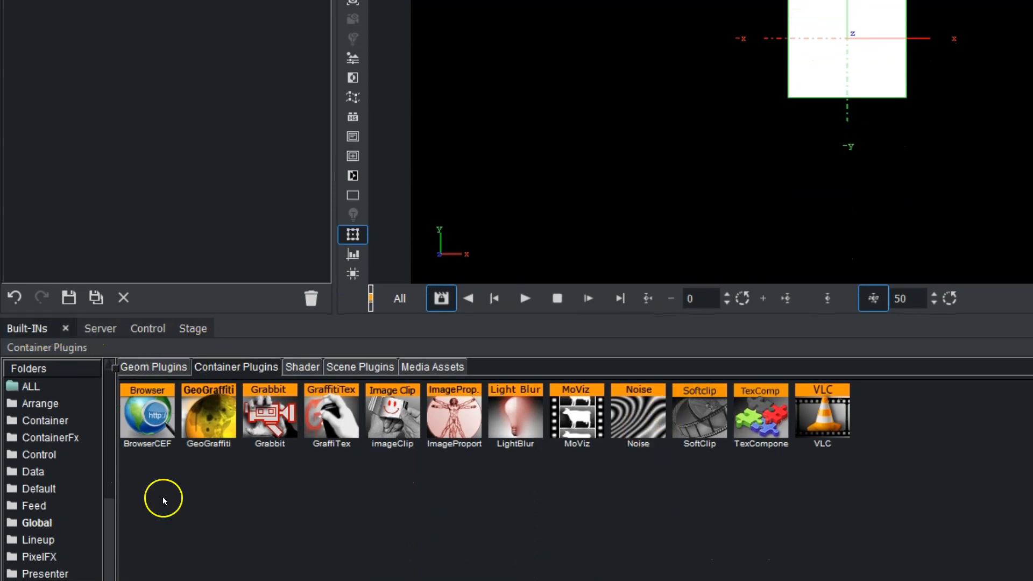
pyautogui.moveTo(107, 484); pyautogui.dragTo(117, 507)
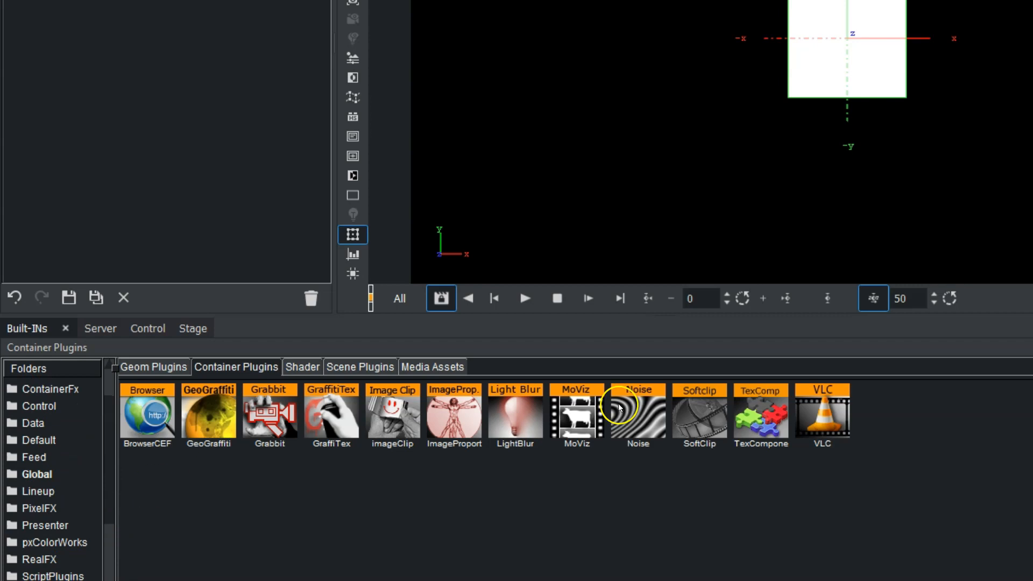
pyautogui.moveTo(638, 412); pyautogui.dragTo(134, 137)
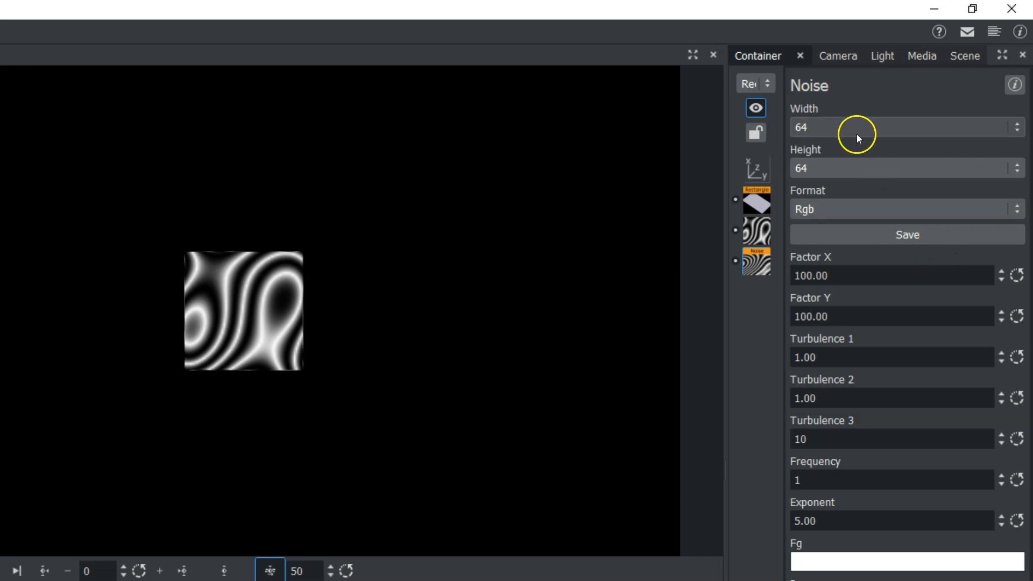
# - Try a noise texture width and height of 256, and return both to 64
pyautogui.click(841, 130)
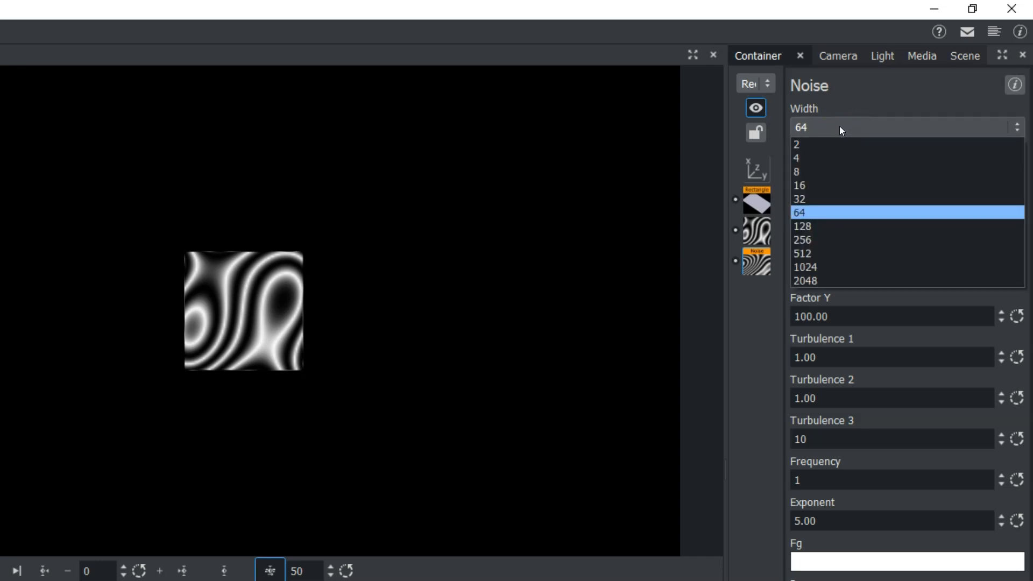
pyautogui.click(817, 239)
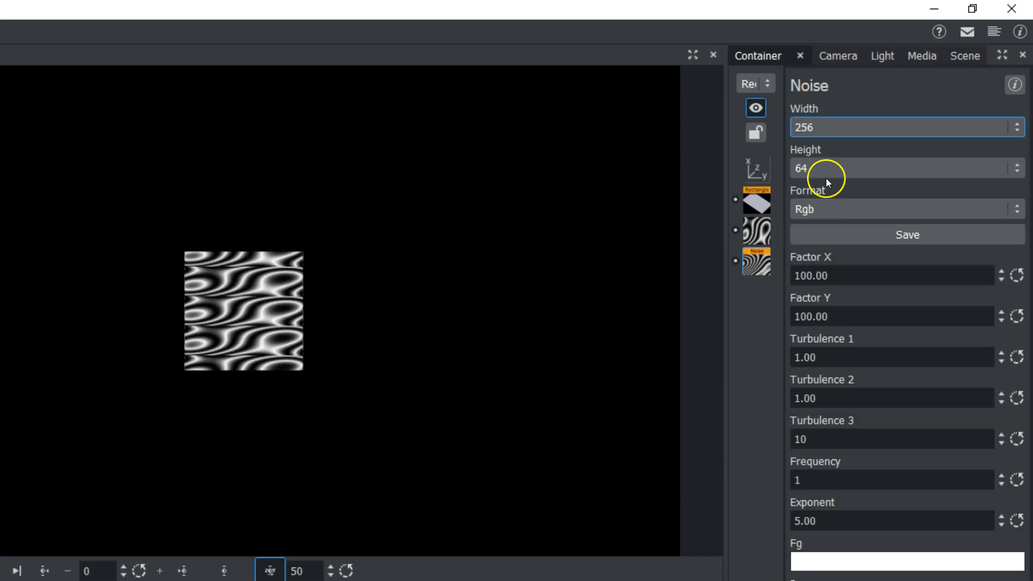
pyautogui.click(827, 172)
pyautogui.click(815, 279)
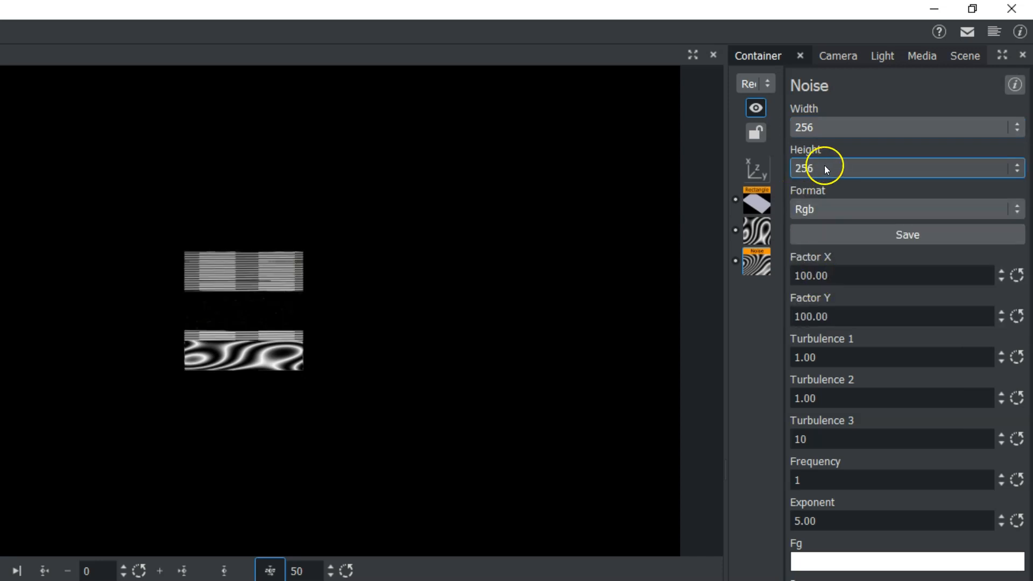
pyautogui.click(834, 169)
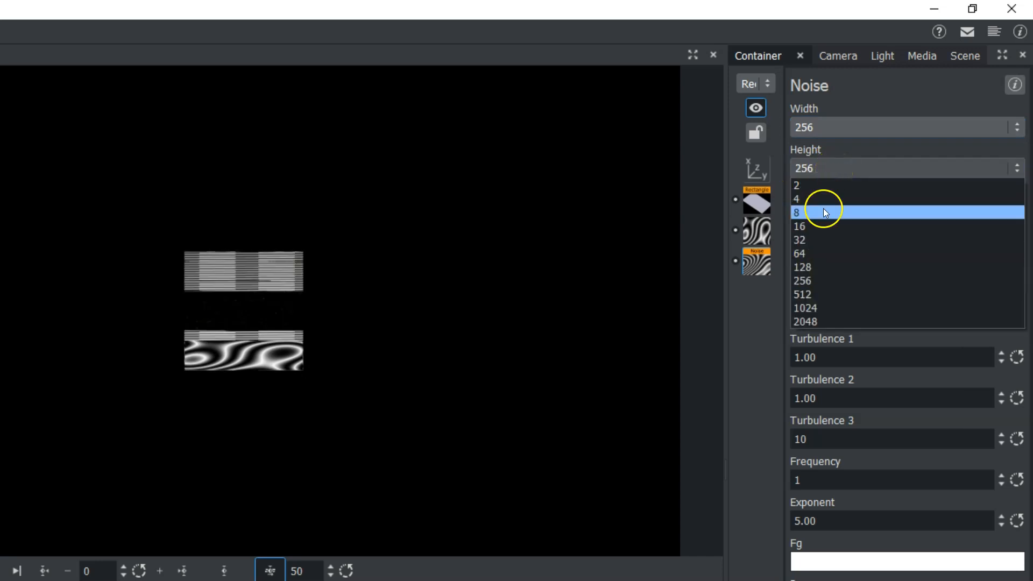
pyautogui.click(815, 251)
pyautogui.click(829, 130)
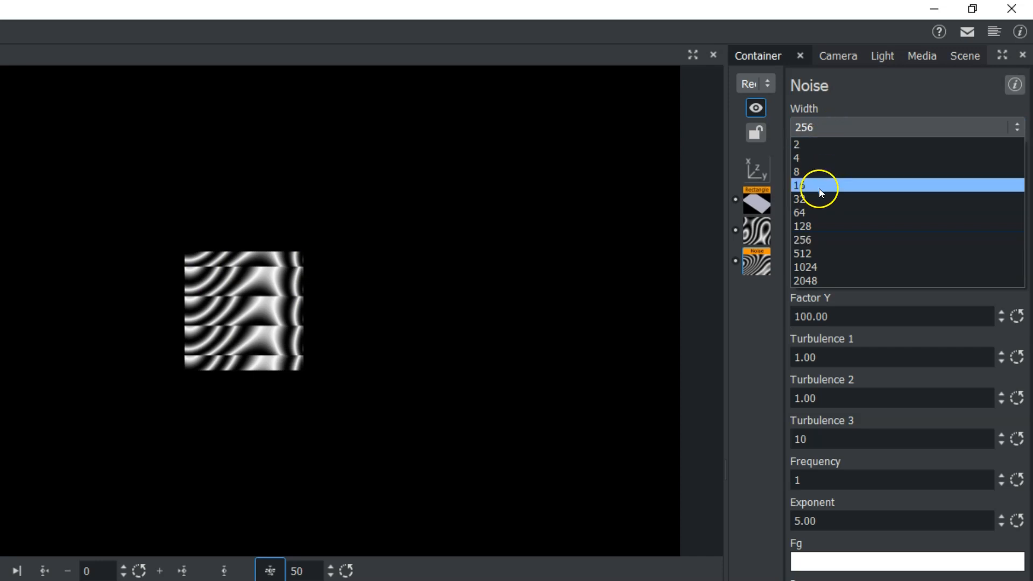
pyautogui.click(815, 214)
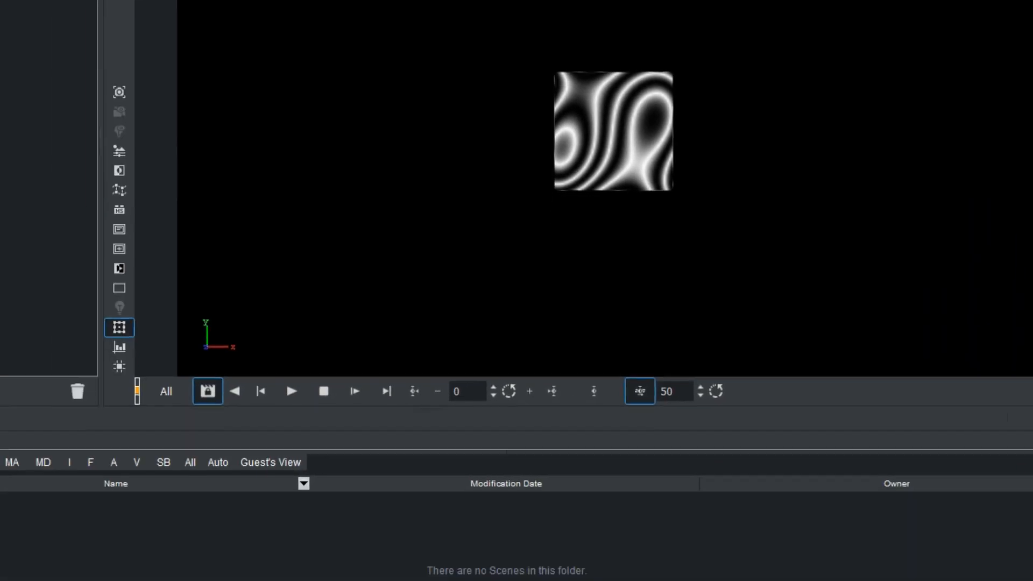
# - Browse the existing images in the reflections folder under ALL_GLOBALS Images on the server
pyautogui.click(64, 417)
pyautogui.doubleClick(61, 414)
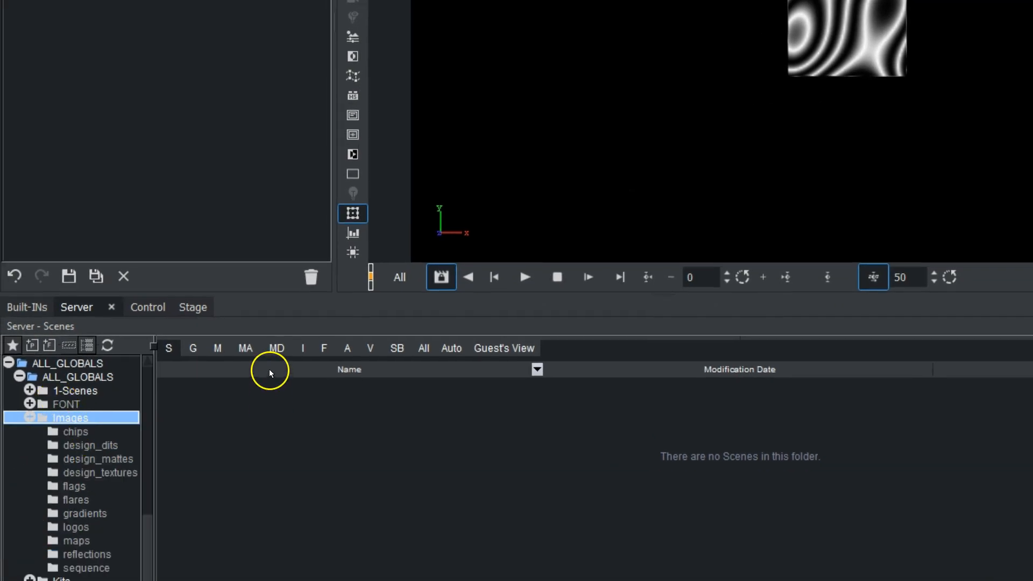
pyautogui.click(305, 347)
pyautogui.click(86, 555)
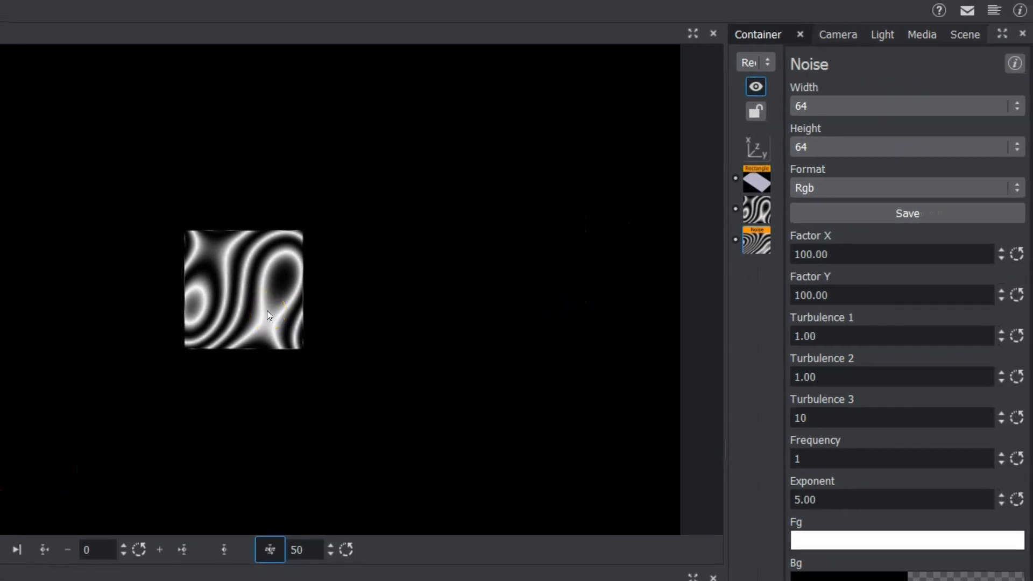
# - Set Factor X to 67.10, Factor Y to 77.60, Turbulence 1, 2 and 3 to 1.30, 1.10 and 15, Frequency to 3, Exponent to 3.70
pyautogui.moveTo(805, 250); pyautogui.dragTo(525, 258)
pyautogui.moveTo(818, 295); pyautogui.dragTo(635, 303)
pyautogui.moveTo(850, 334); pyautogui.dragTo(848, 340)
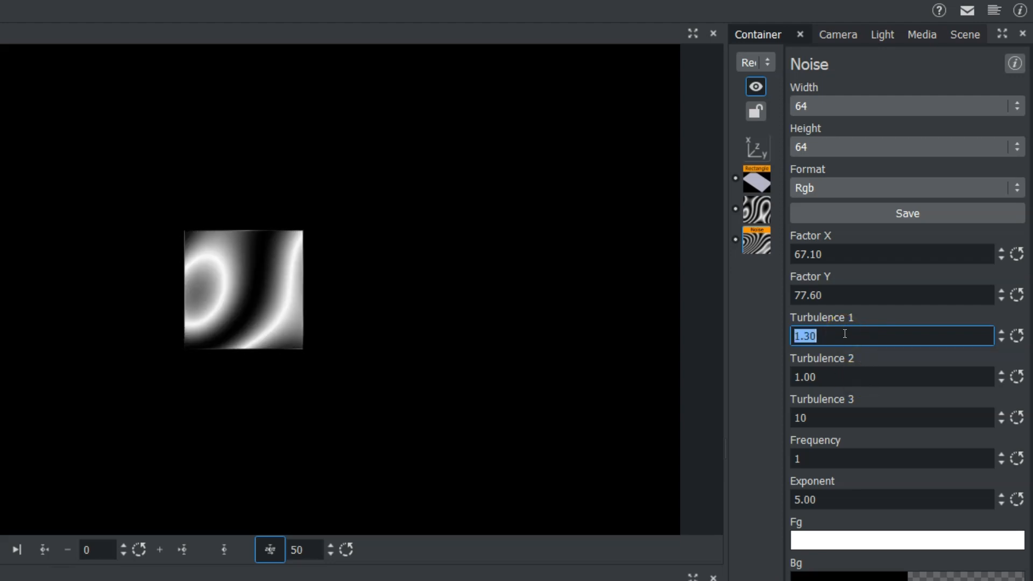
pyautogui.moveTo(834, 370)
pyautogui.mouseDown()
pyautogui.moveTo(823, 370)
pyautogui.moveTo(834, 373)
pyautogui.mouseUp()
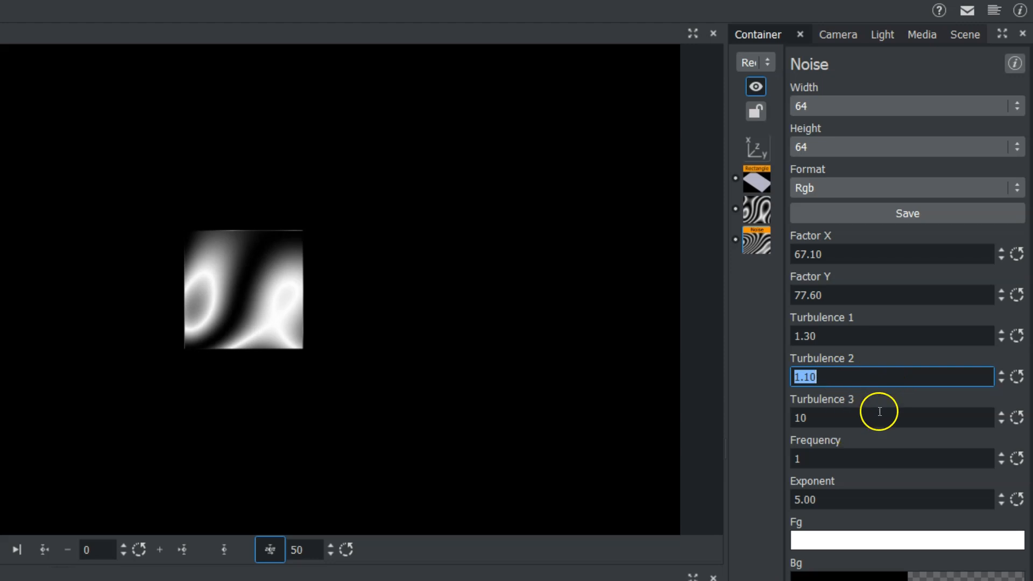
pyautogui.moveTo(835, 415)
pyautogui.mouseDown()
pyautogui.moveTo(845, 419)
pyautogui.moveTo(821, 418)
pyautogui.moveTo(832, 418)
pyautogui.mouseUp()
pyautogui.moveTo(803, 459); pyautogui.dragTo(800, 461)
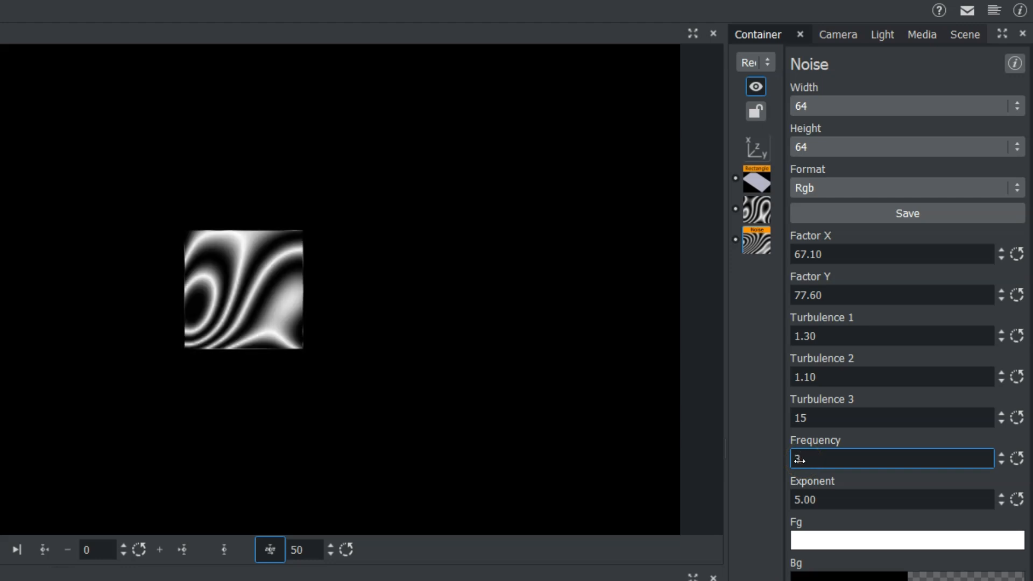
pyautogui.moveTo(834, 496); pyautogui.dragTo(808, 491)
# - Examine the colour picker for the noise foreground colour
pyautogui.click(854, 545)
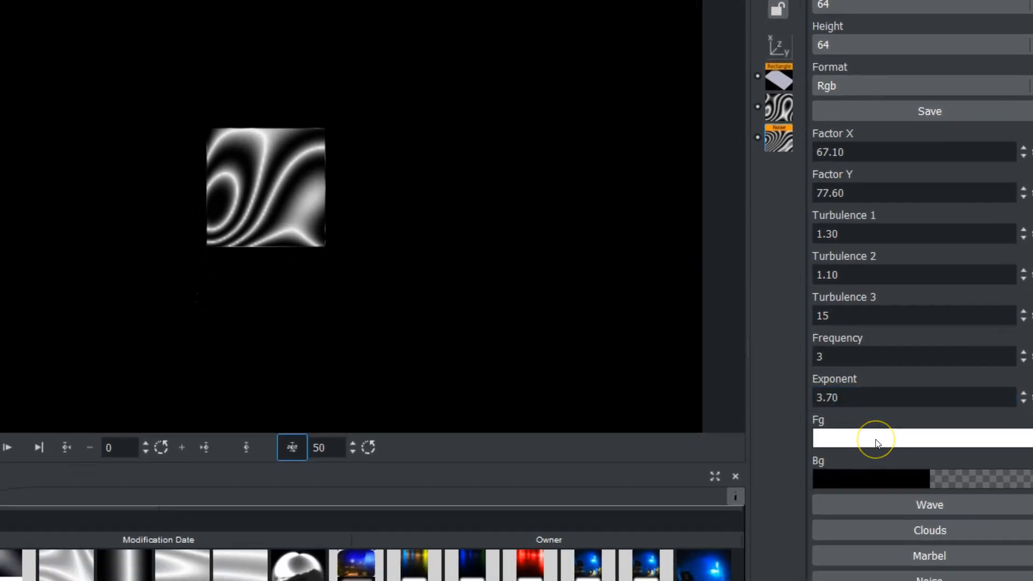
pyautogui.click(910, 487)
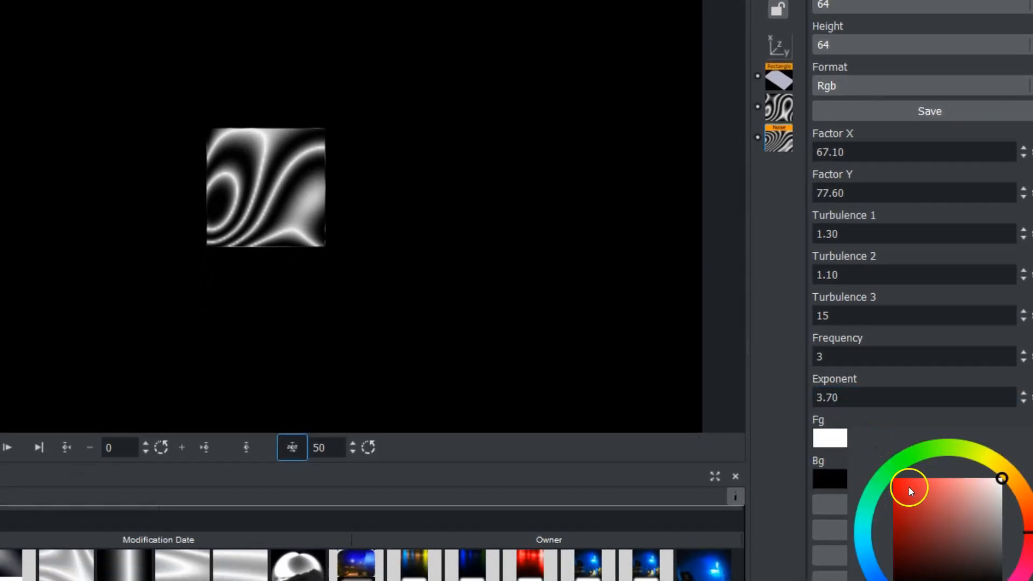
pyautogui.moveTo(931, 487)
pyautogui.mouseDown()
pyautogui.moveTo(1010, 488)
pyautogui.moveTo(1022, 469)
pyautogui.mouseUp()
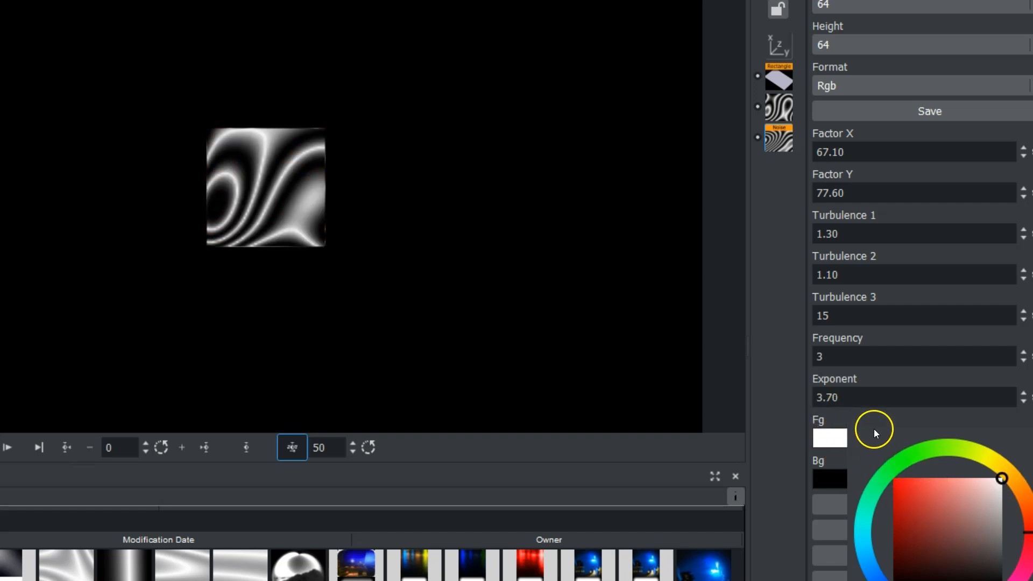
pyautogui.click(842, 420)
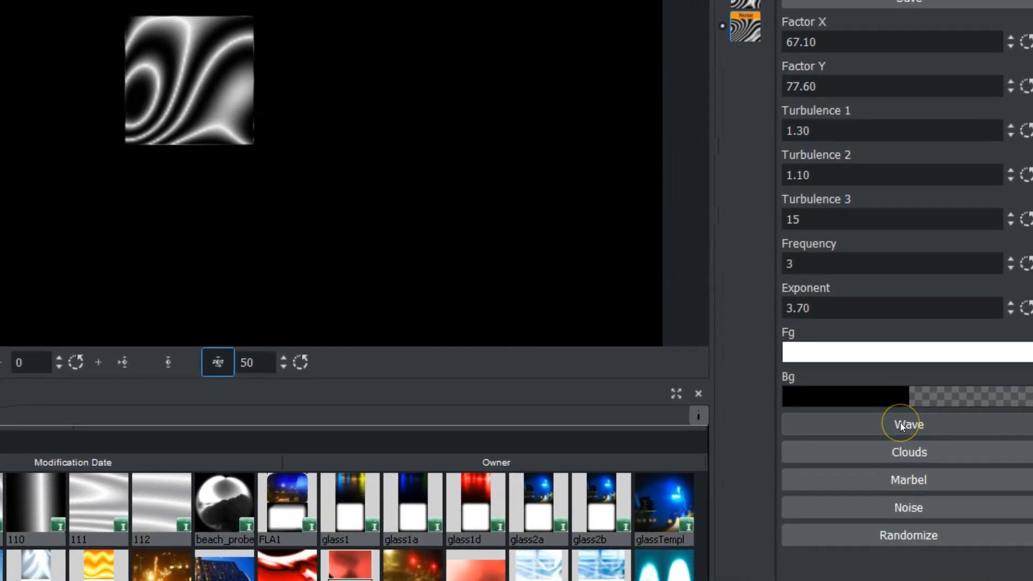
# - Try the Wave, Clouds, Marbel and Noise presets on the rectangle's texture
pyautogui.click(901, 425)
pyautogui.click(897, 454)
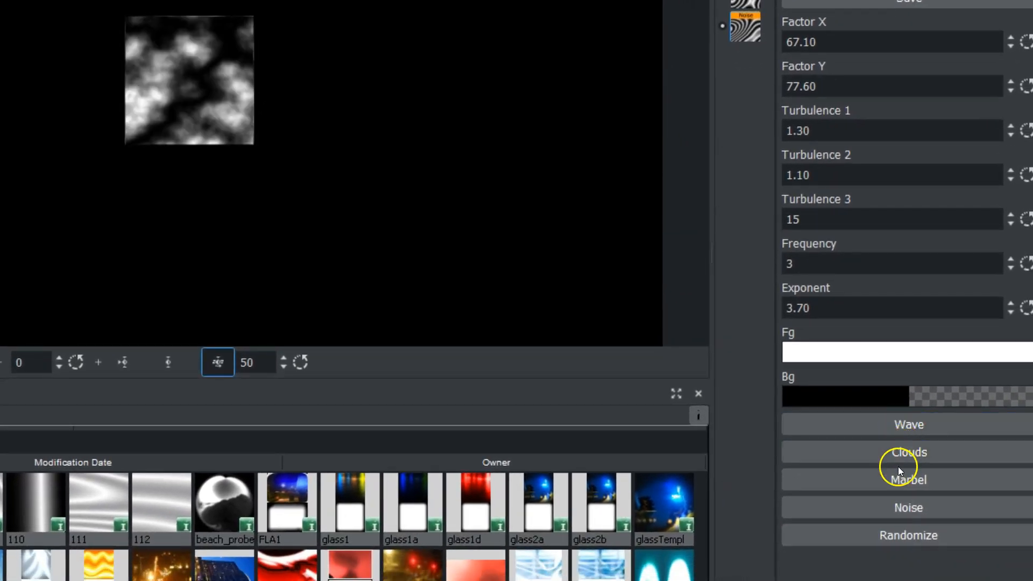
pyautogui.click(894, 480)
pyautogui.click(887, 508)
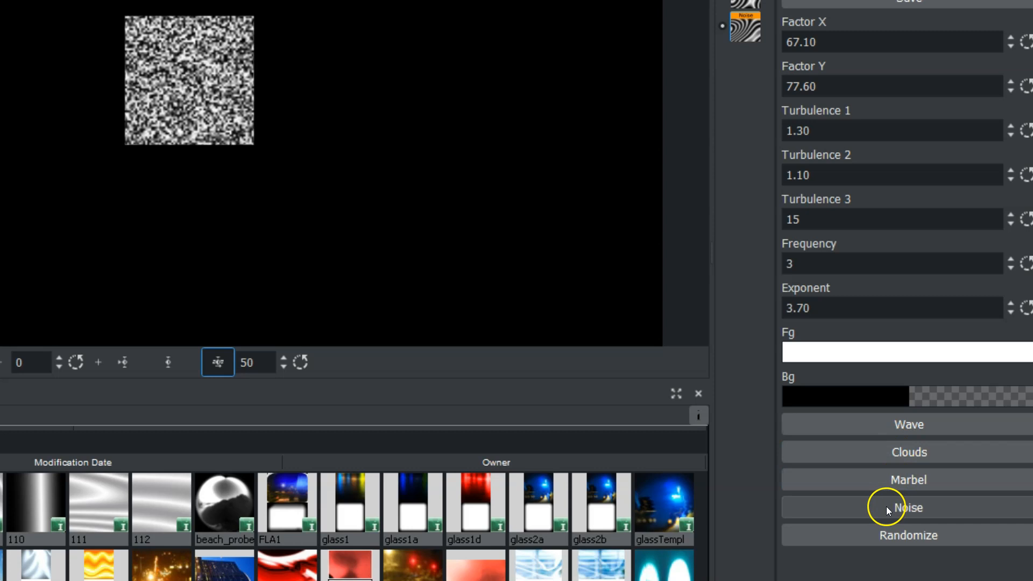
# - Randomize the noise pattern and apply the Wave preset to the rectangle's texture
pyautogui.click(887, 537)
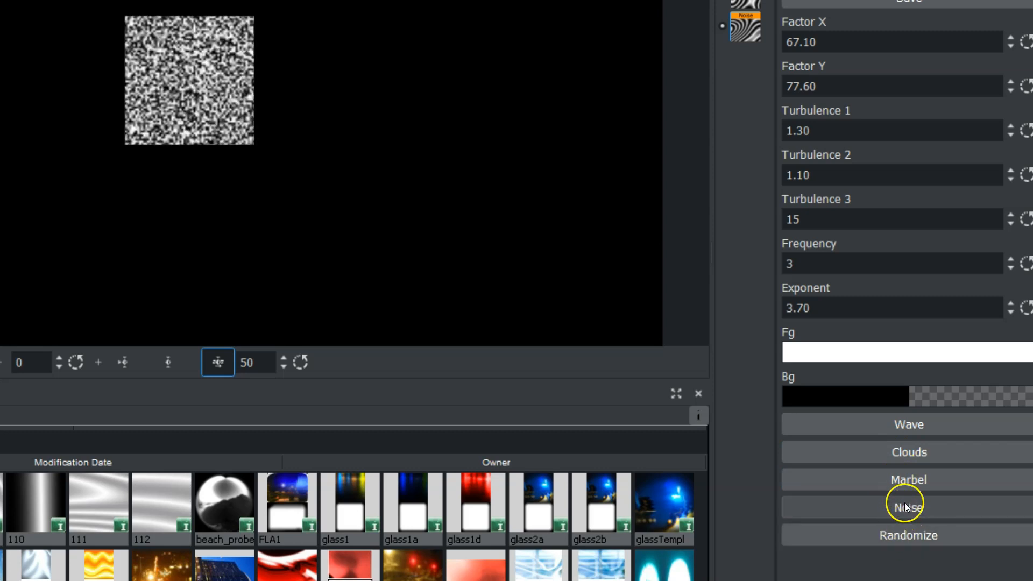
pyautogui.click(931, 424)
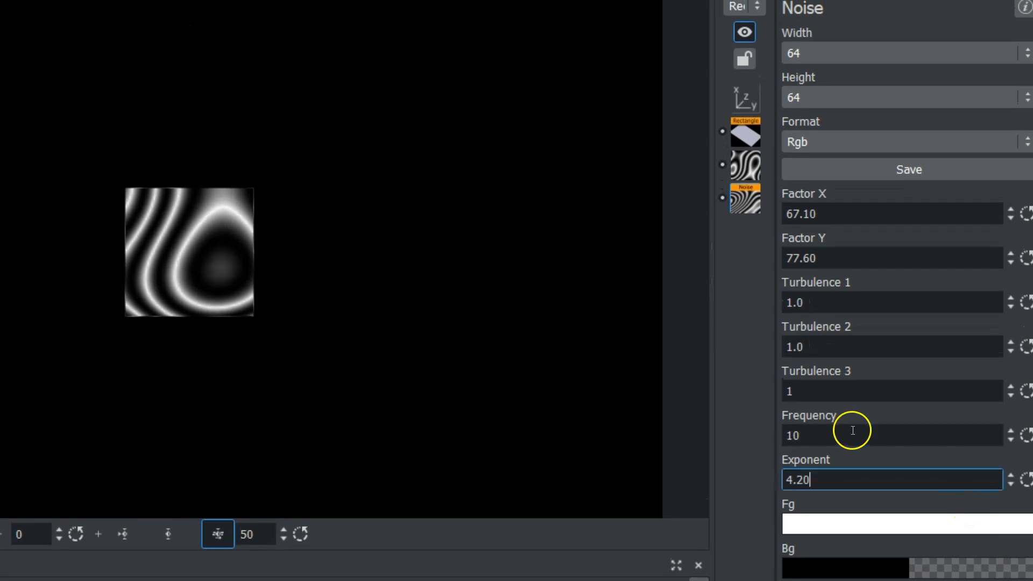
# - Set Factor X to 31.40, Factor Y to 39.00, Turbulence 1 to 4.60, Turbulence 2 to 1.30, Frequency to 8 and Exponent to 4.20
pyautogui.moveTo(854, 259); pyautogui.dragTo(834, 260)
pyautogui.moveTo(835, 431); pyautogui.dragTo(840, 432)
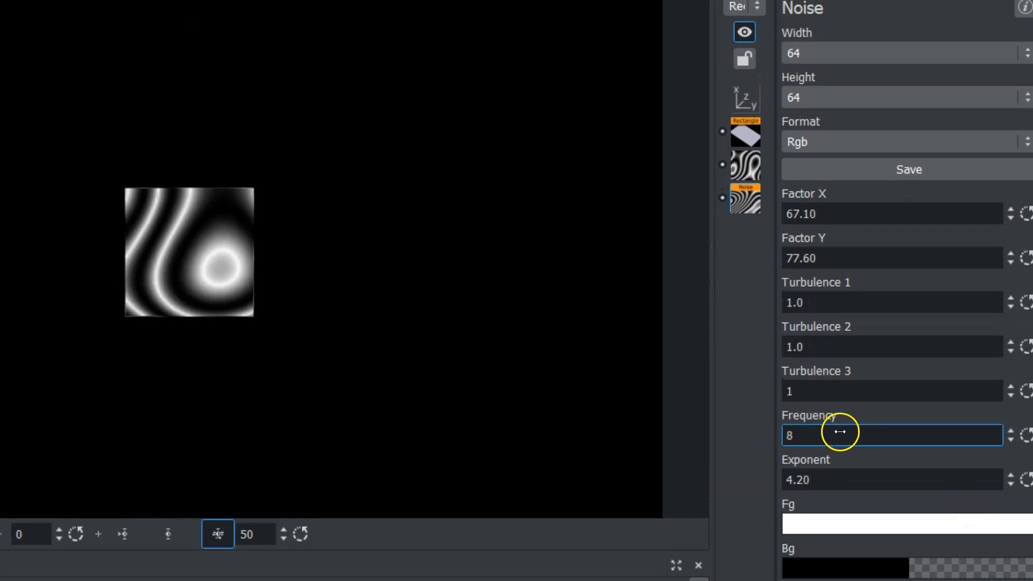
pyautogui.click(816, 391)
pyautogui.moveTo(830, 354); pyautogui.dragTo(807, 349)
pyautogui.click(812, 297)
pyautogui.moveTo(811, 297)
pyautogui.mouseDown()
pyautogui.moveTo(773, 300)
pyautogui.moveTo(817, 295)
pyautogui.mouseUp()
pyautogui.moveTo(817, 254); pyautogui.dragTo(528, 276)
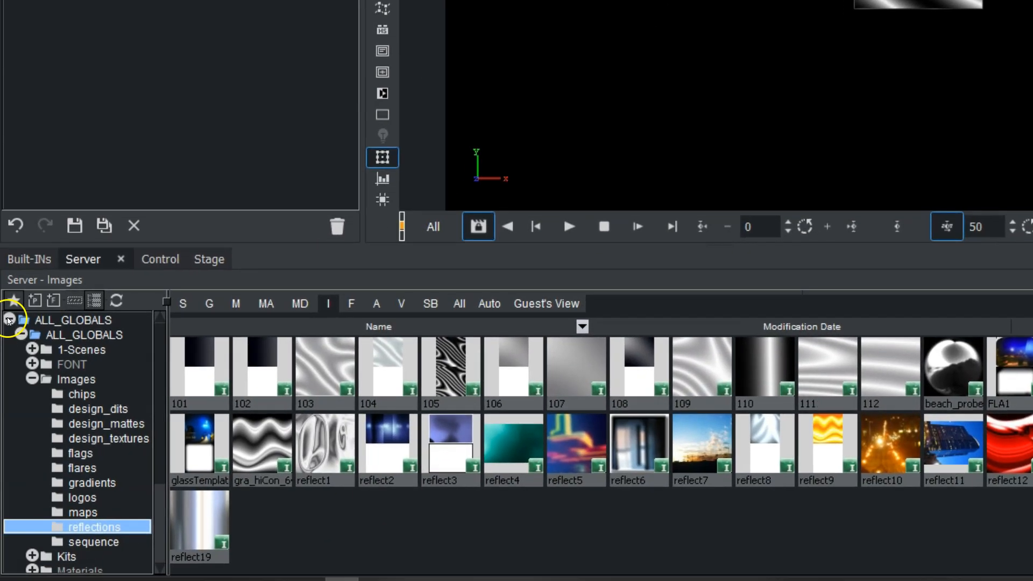
# - Save a 1920 × 1080 RGB snapshot of the scene as image ref in the TutsGFX folder
pyautogui.click(21, 334)
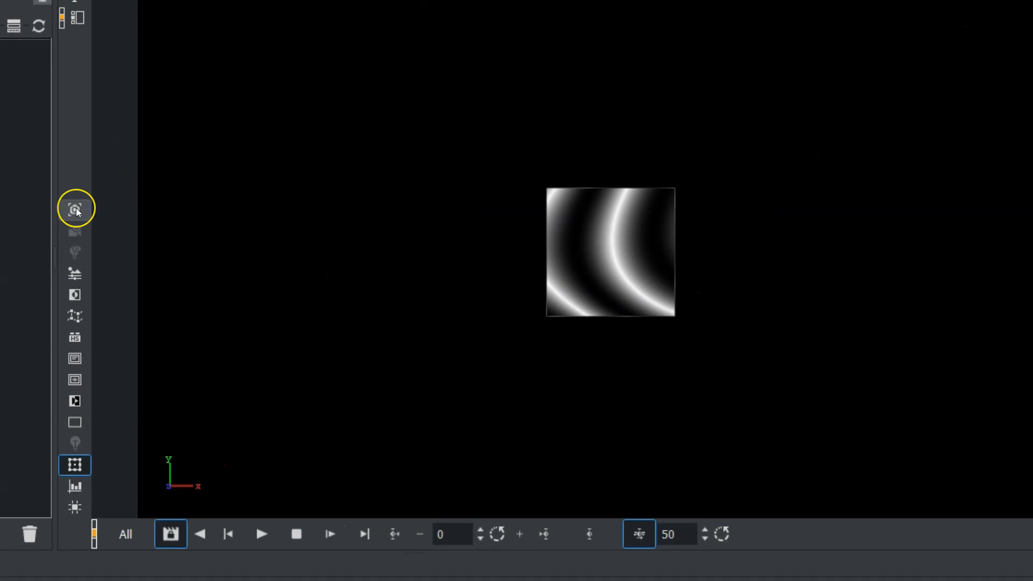
pyautogui.click(76, 210)
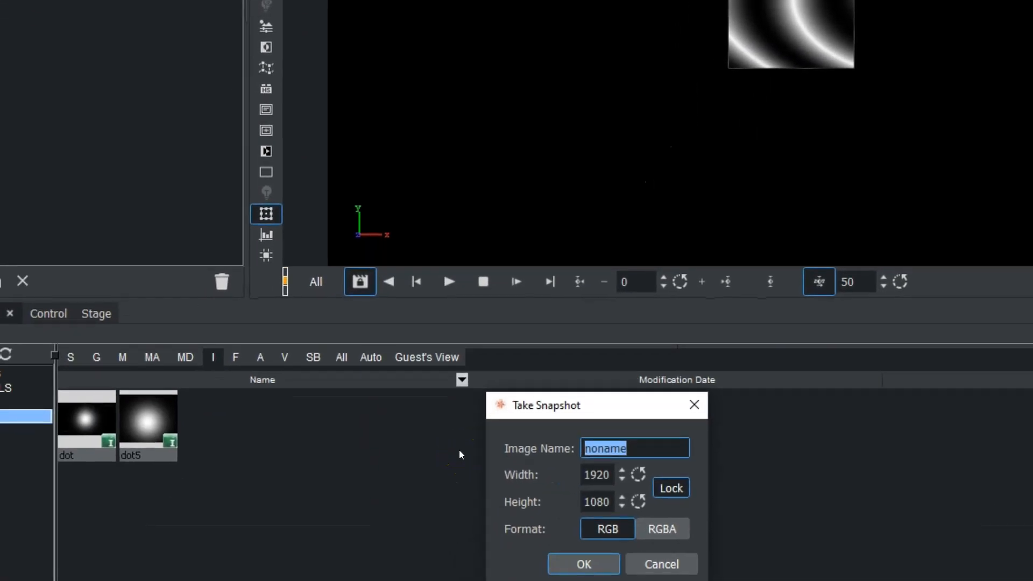
pyautogui.write('ref')
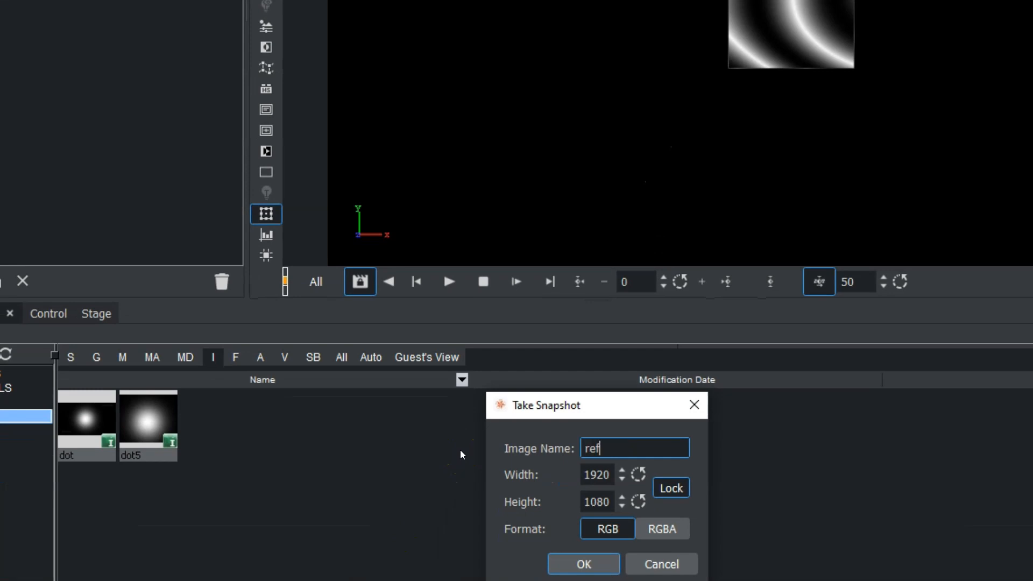
pyautogui.click(587, 564)
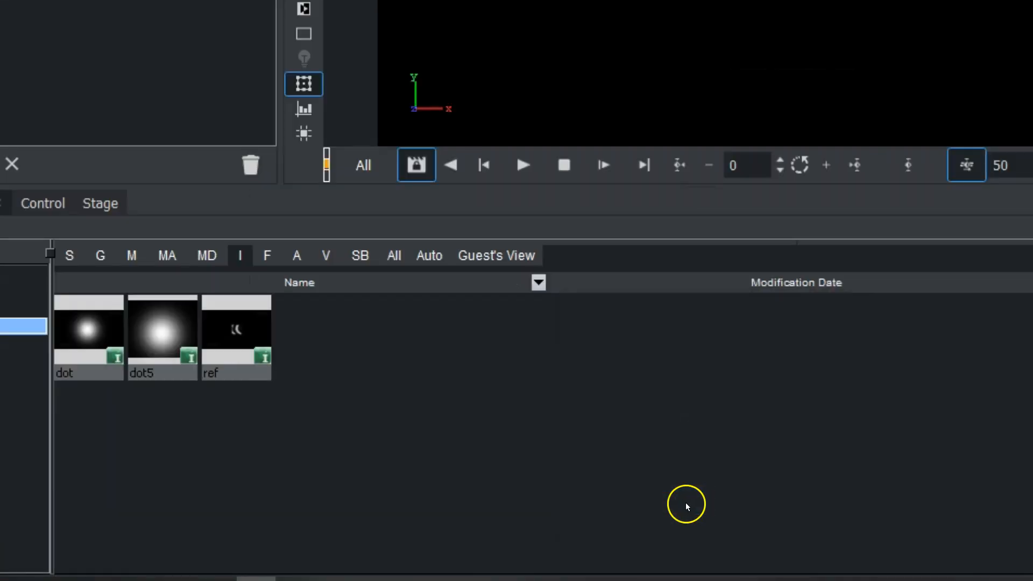
# - Open the ref image in the image editor and crop it to the noise square with Crop and Add
pyautogui.click(238, 335)
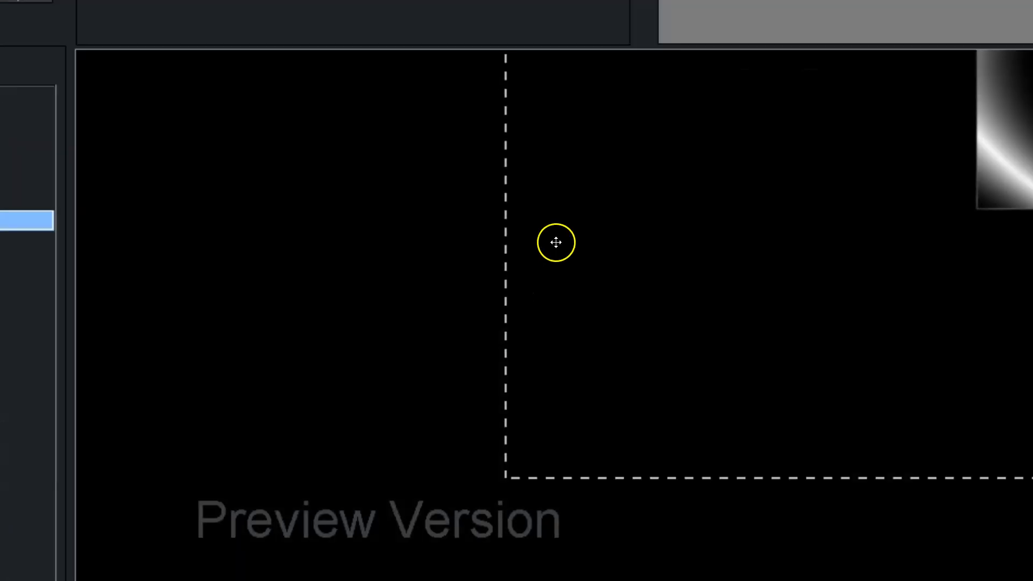
pyautogui.scroll(-2, 683, 278)
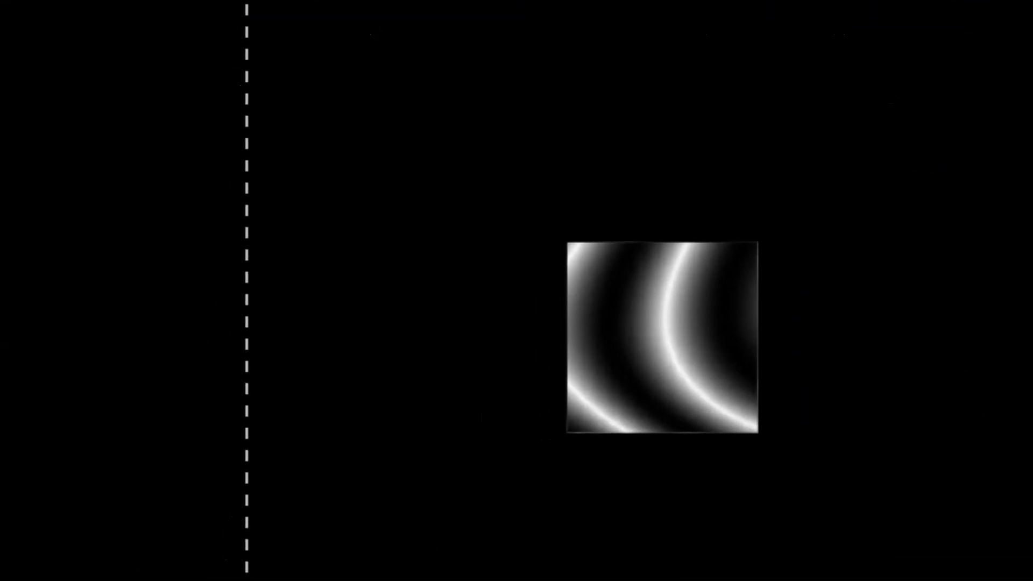
pyautogui.moveTo(246, 291); pyautogui.dragTo(563, 290)
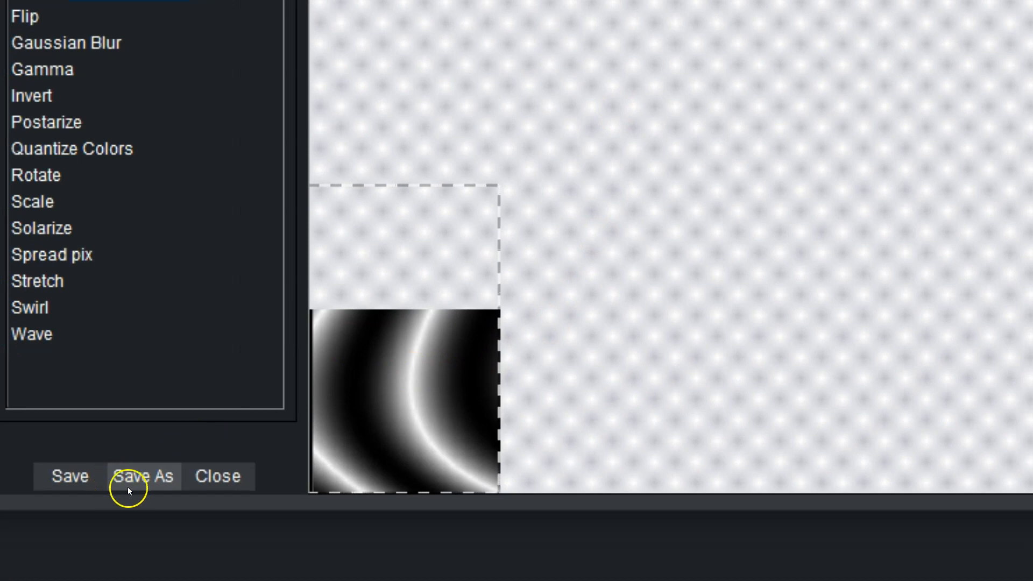
# - Save the cropped image as ref1 in the TutsGFX folder and close the image editor
pyautogui.click(113, 484)
pyautogui.write('ref1')
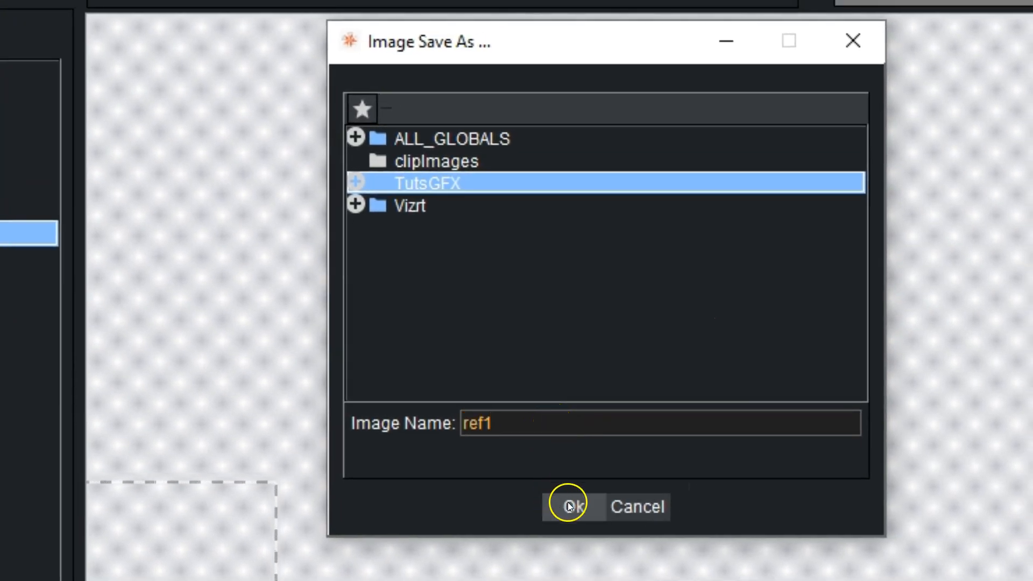
pyautogui.click(570, 506)
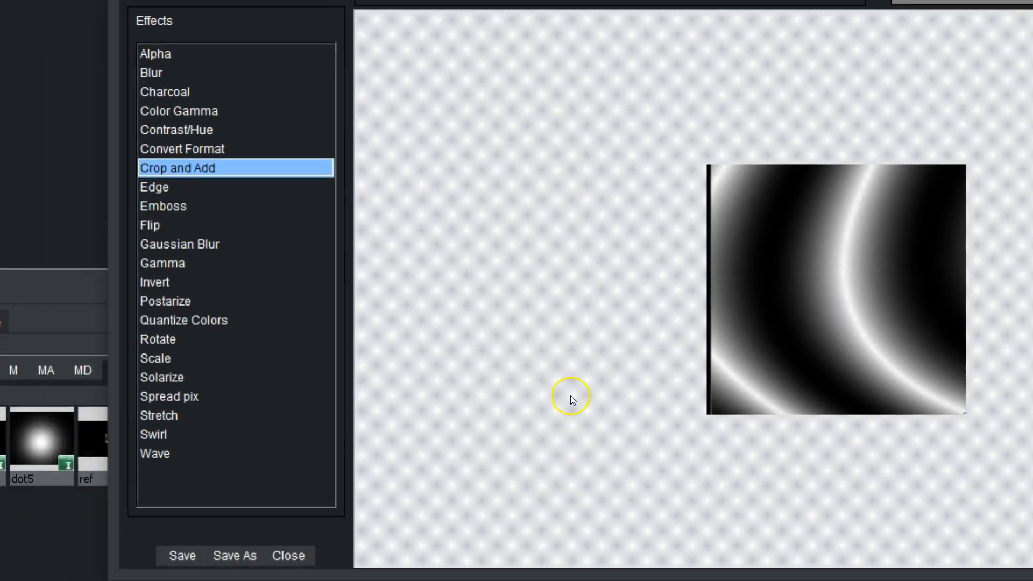
pyautogui.click(239, 522)
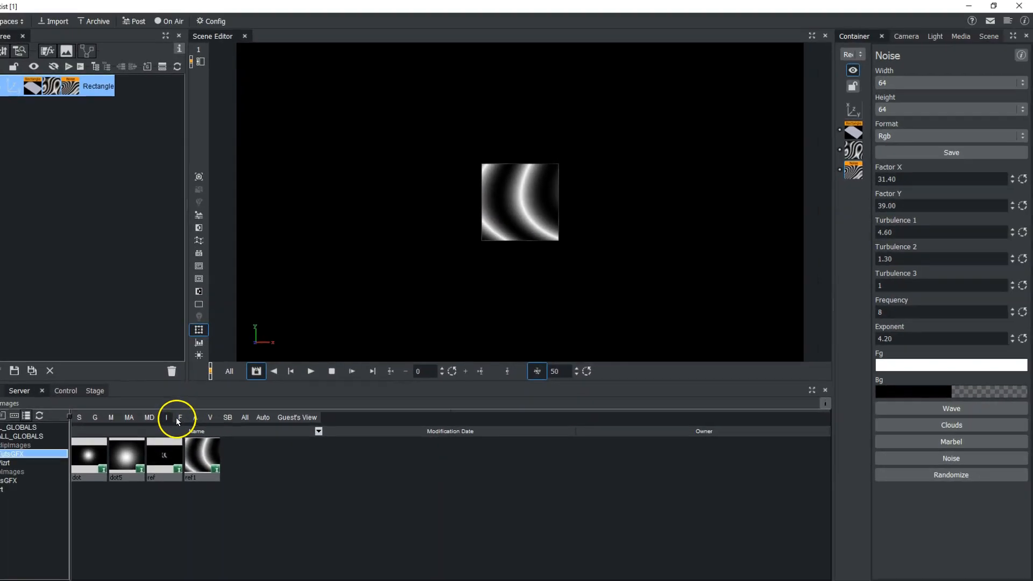
pyautogui.click(182, 351)
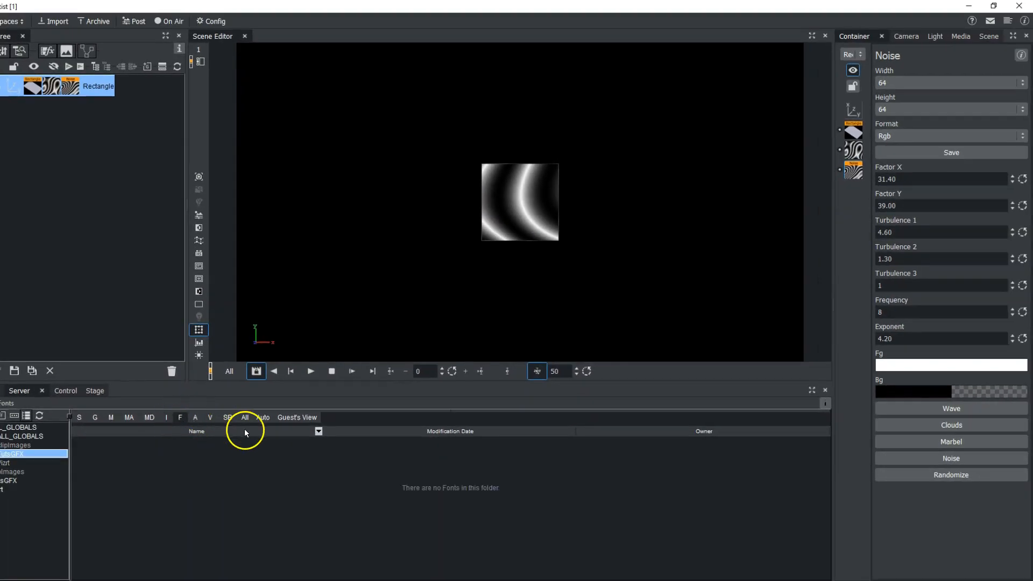
# - Add a text container with the Arial-Black font from ALL_GLOBALS to the scene tree and apply the Extrude plugin to it
pyautogui.click(19, 436)
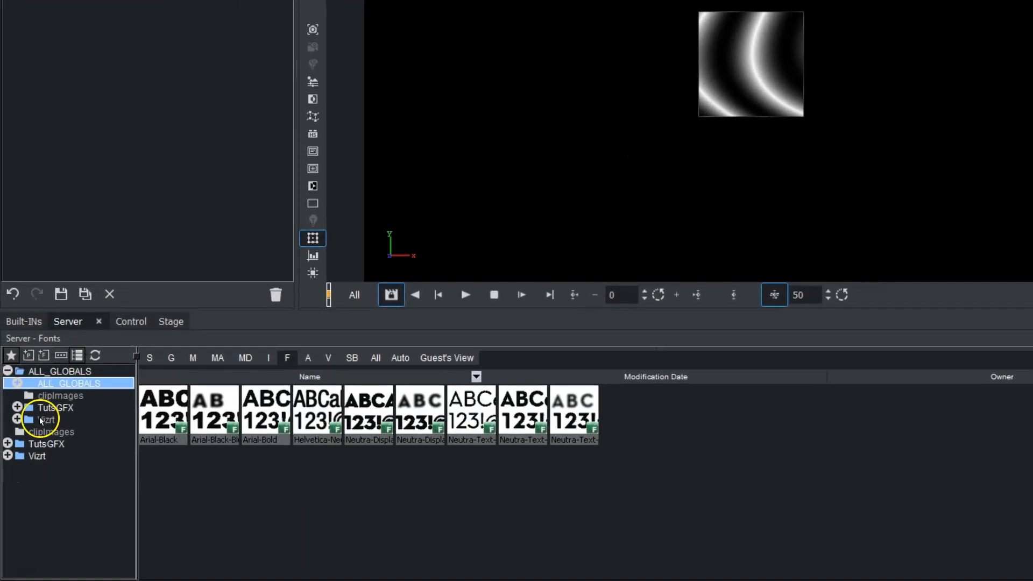
pyautogui.moveTo(162, 412); pyautogui.dragTo(151, 151)
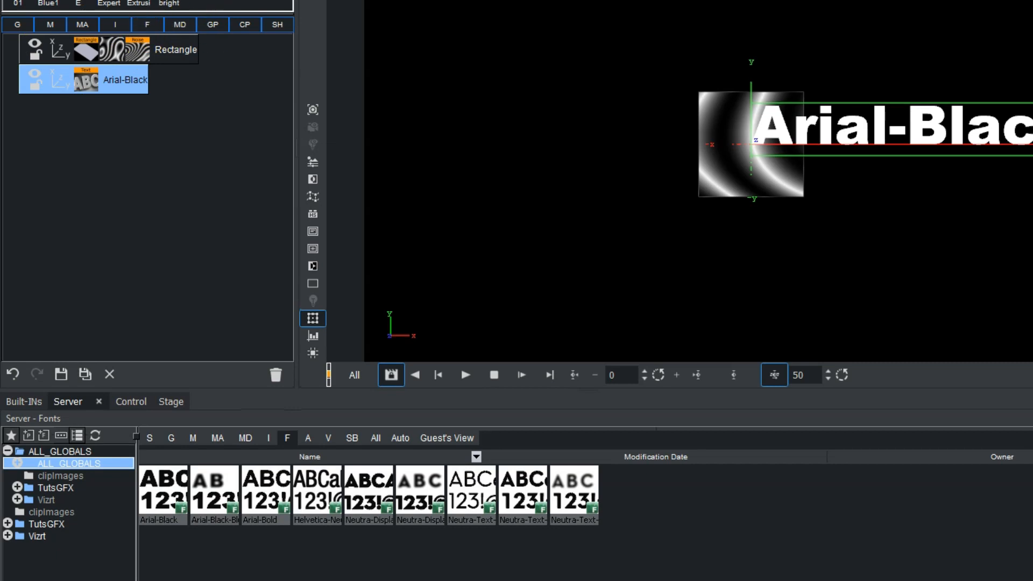
pyautogui.moveTo(139, 3); pyautogui.dragTo(127, 99)
# - Apply the ref1 image from the TutsGFX folder to the Arial-Black text and hide the Rectangle container
pyautogui.click(273, 441)
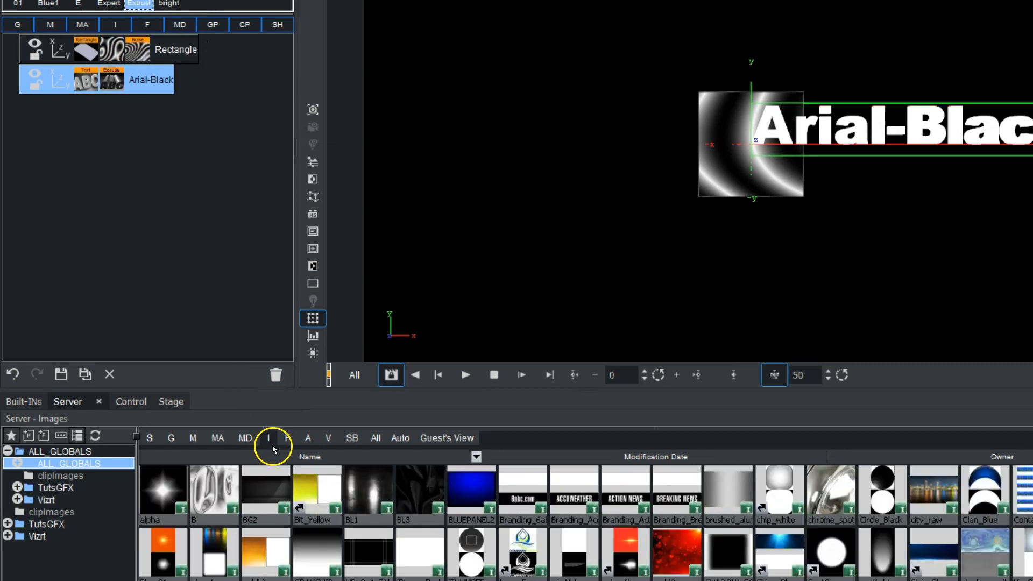
pyautogui.click(42, 532)
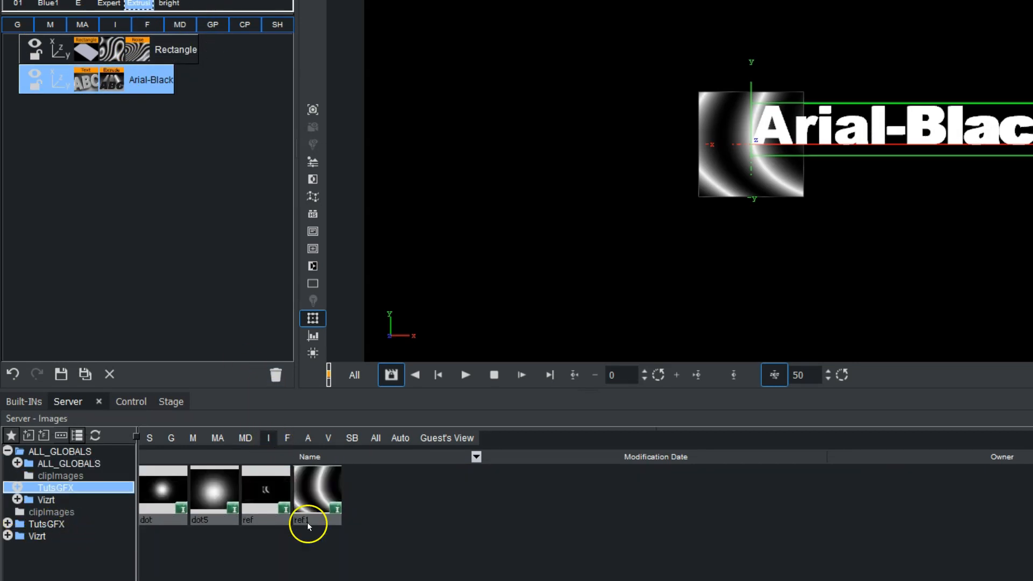
pyautogui.moveTo(319, 490); pyautogui.dragTo(152, 82)
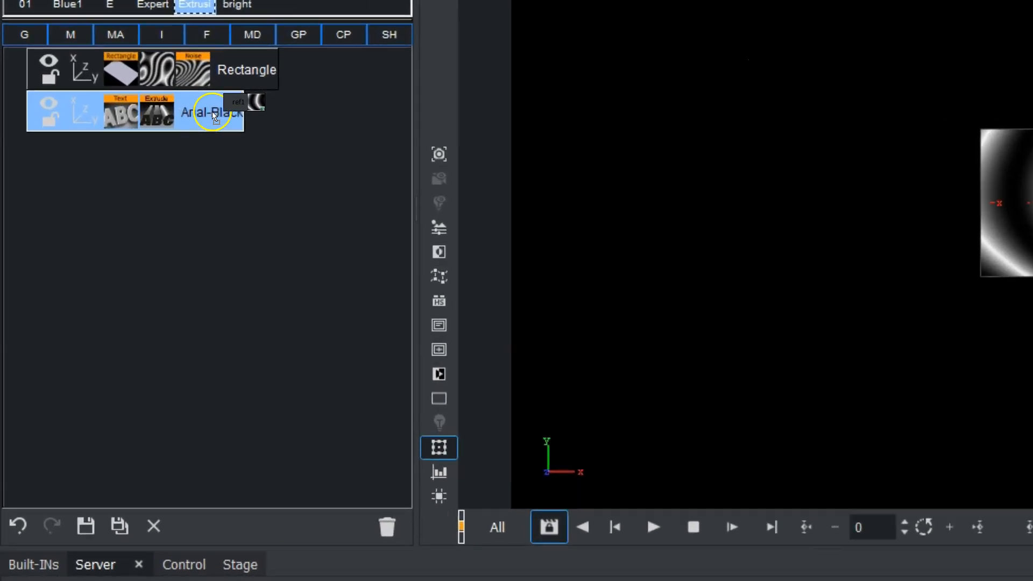
pyautogui.moveTo(213, 114); pyautogui.dragTo(259, 124)
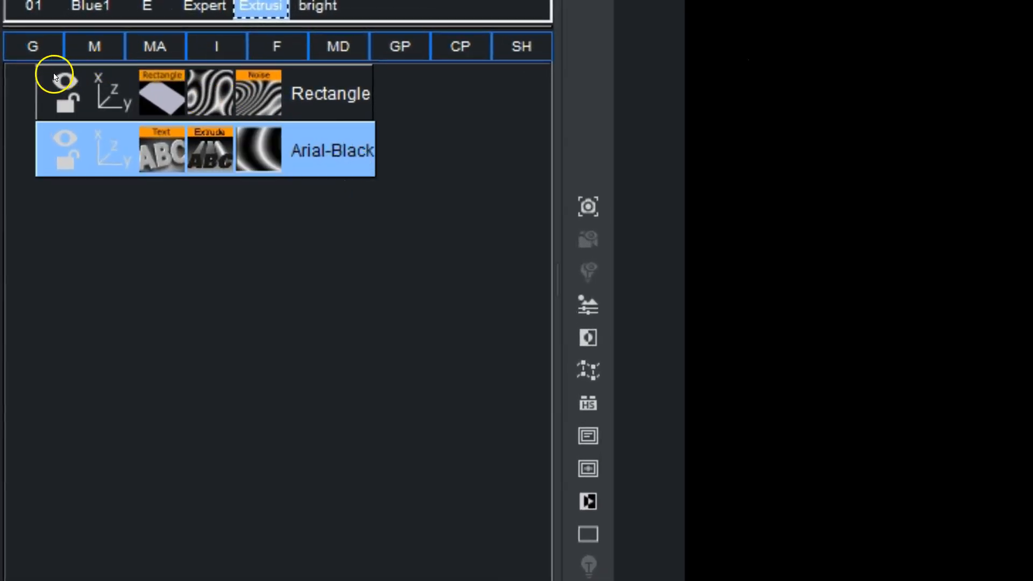
pyautogui.click(55, 78)
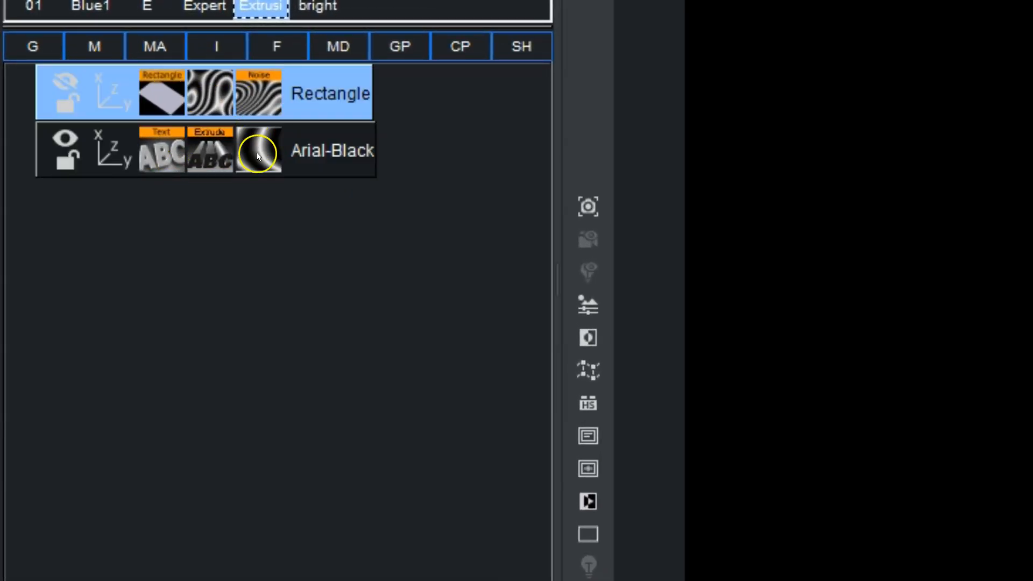
# - Set the mapping mode of the ref1 image on the Arial-Black text to Reflection
pyautogui.click(262, 144)
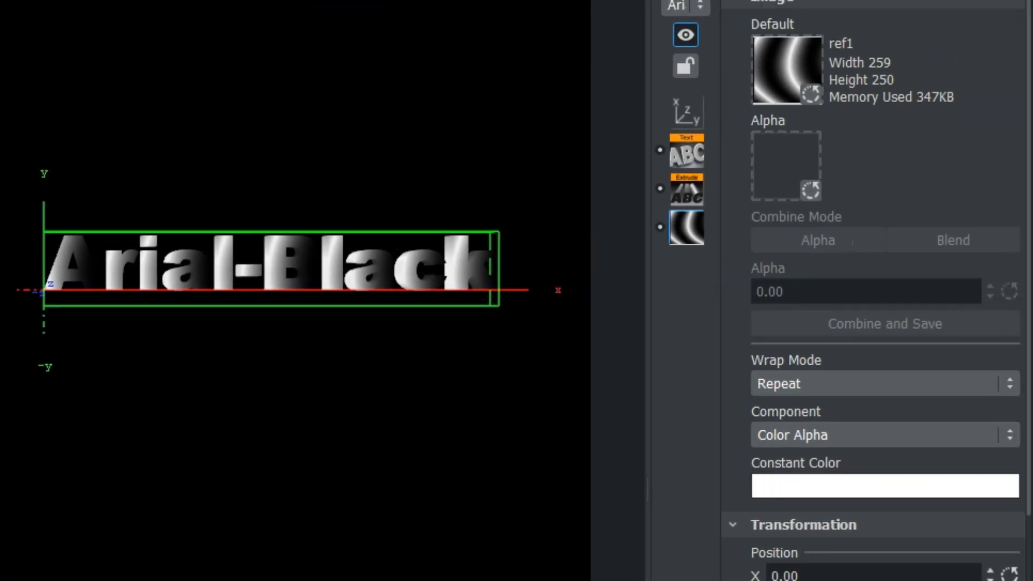
pyautogui.scroll(-5, 871, 323)
pyautogui.click(825, 523)
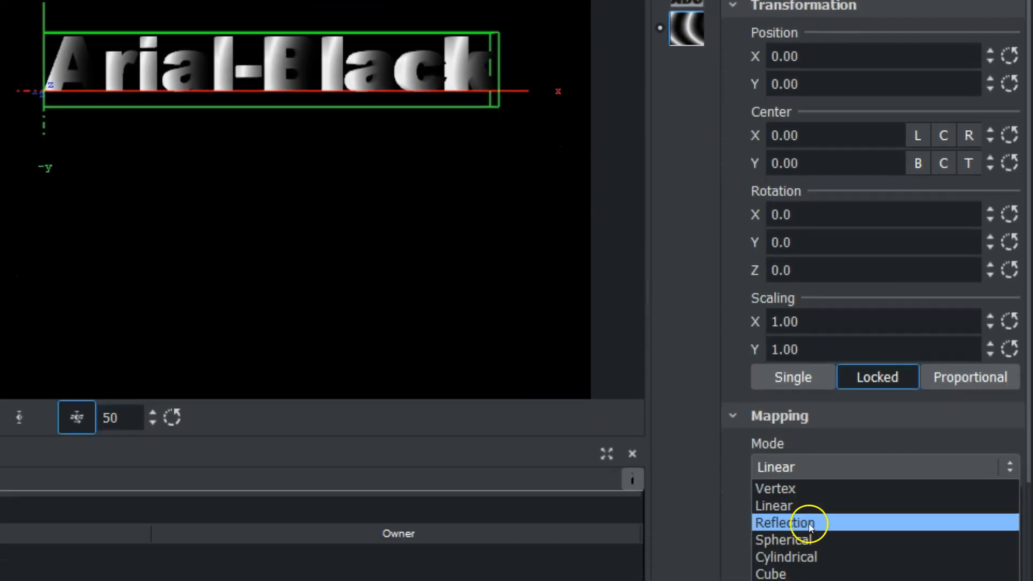
pyautogui.click(809, 576)
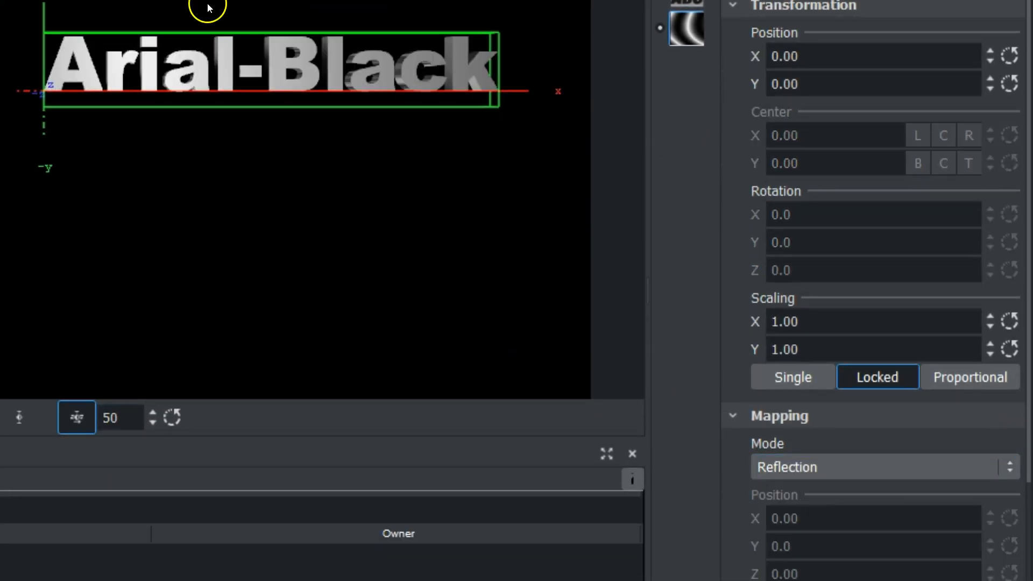
# - Transform the Arial-Black text with Position X -249, a locked scale of 1.7 and Rotation Y -8
pyautogui.click(856, 104)
pyautogui.moveTo(994, 153); pyautogui.dragTo(799, 189)
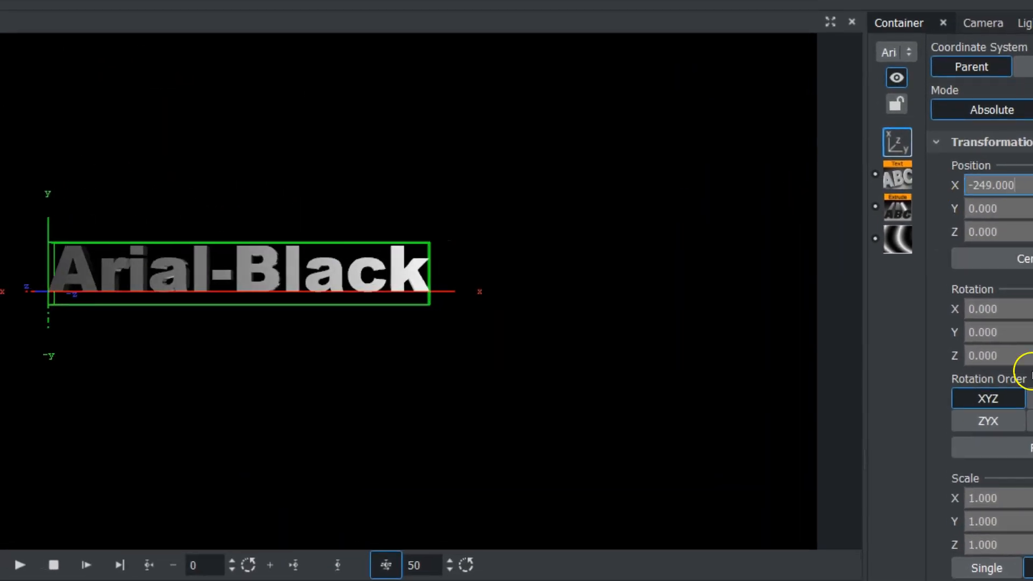
pyautogui.click(1006, 497)
pyautogui.write('1.7')
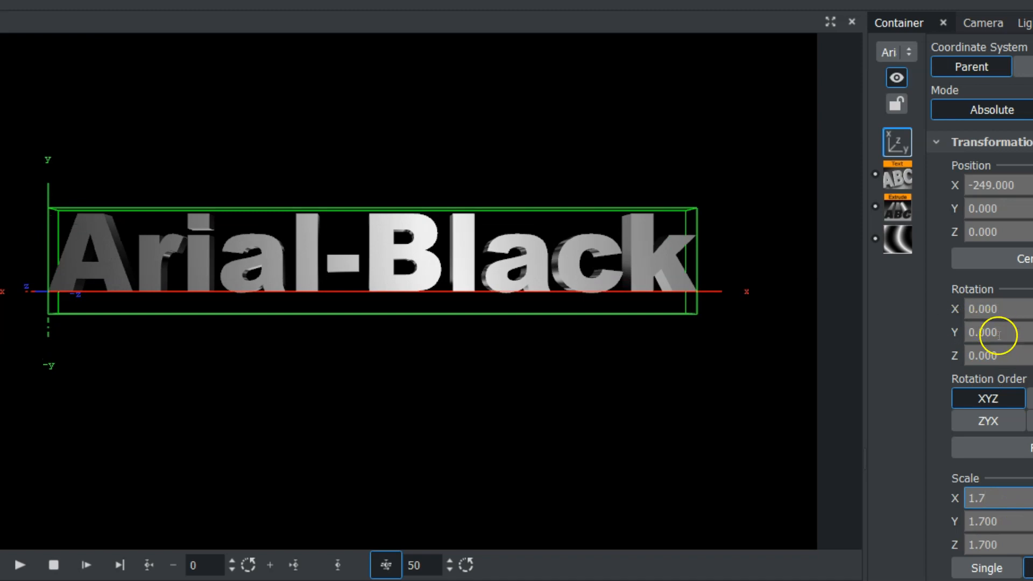
pyautogui.moveTo(990, 332); pyautogui.dragTo(978, 310)
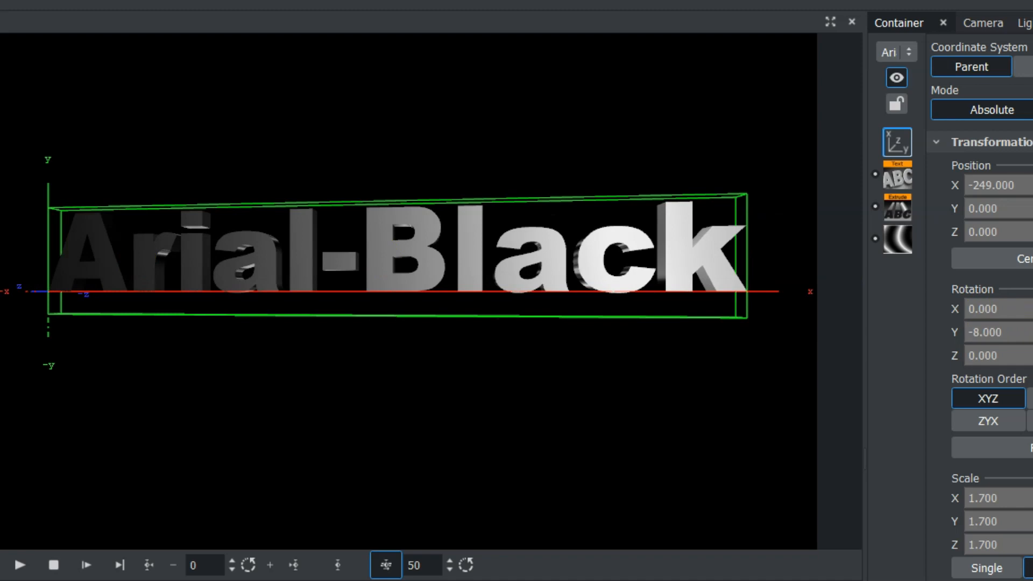